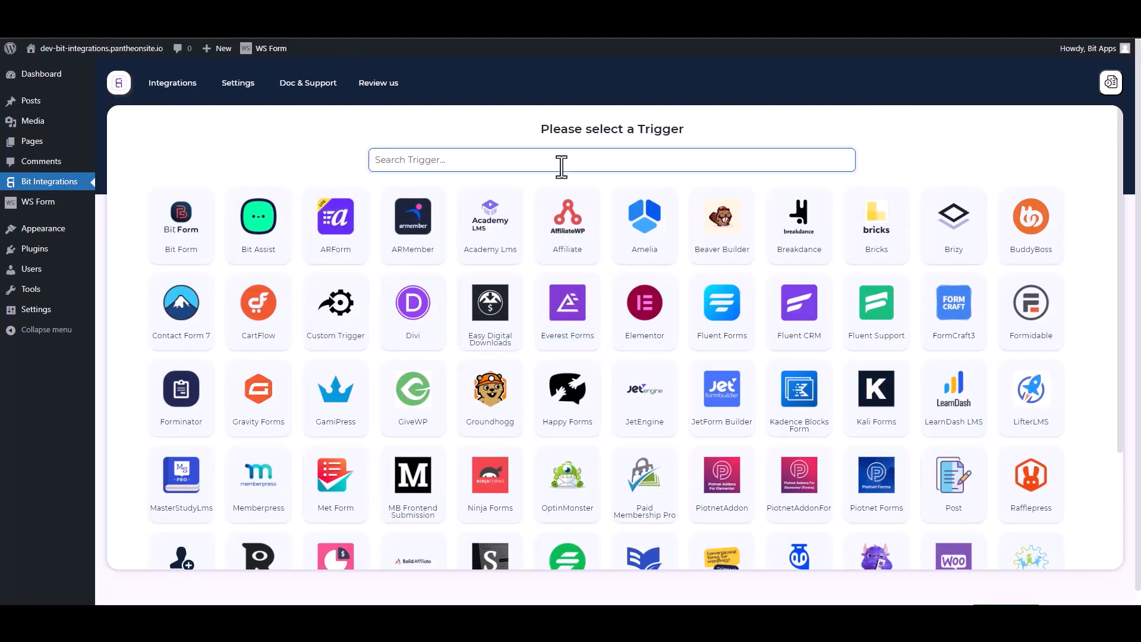
- Search 'ws' among the triggers and choose WS Form as the integration trigger
type("ws")
left_click(598, 235)
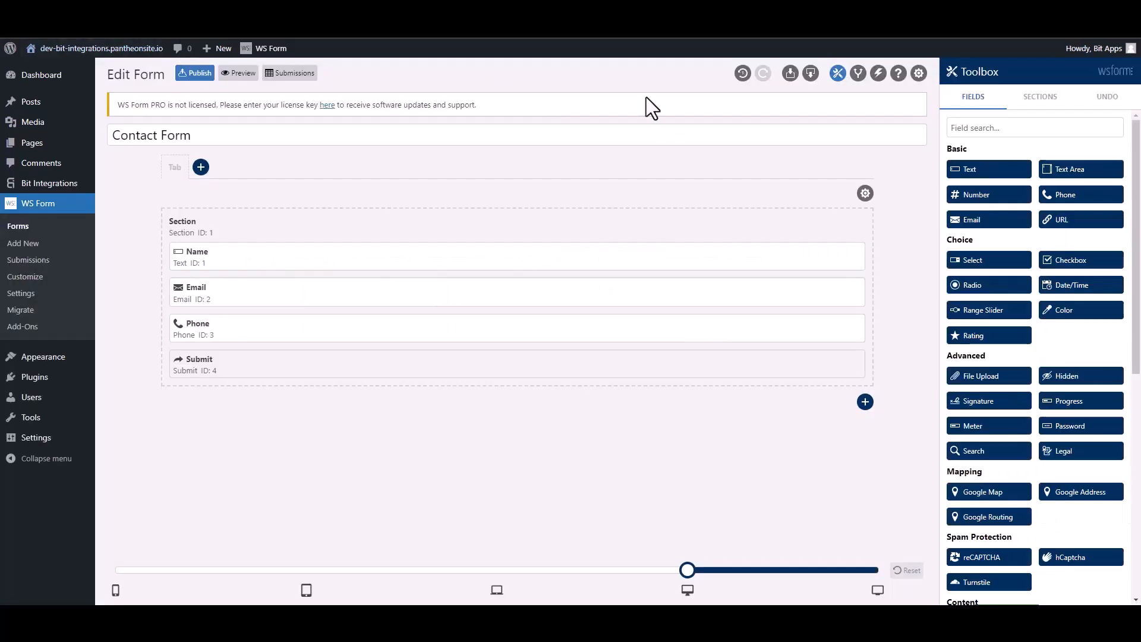
- Add a Contact Form action named Bit Integrations, set to Run WordPress Hook with type Action
left_click(878, 76)
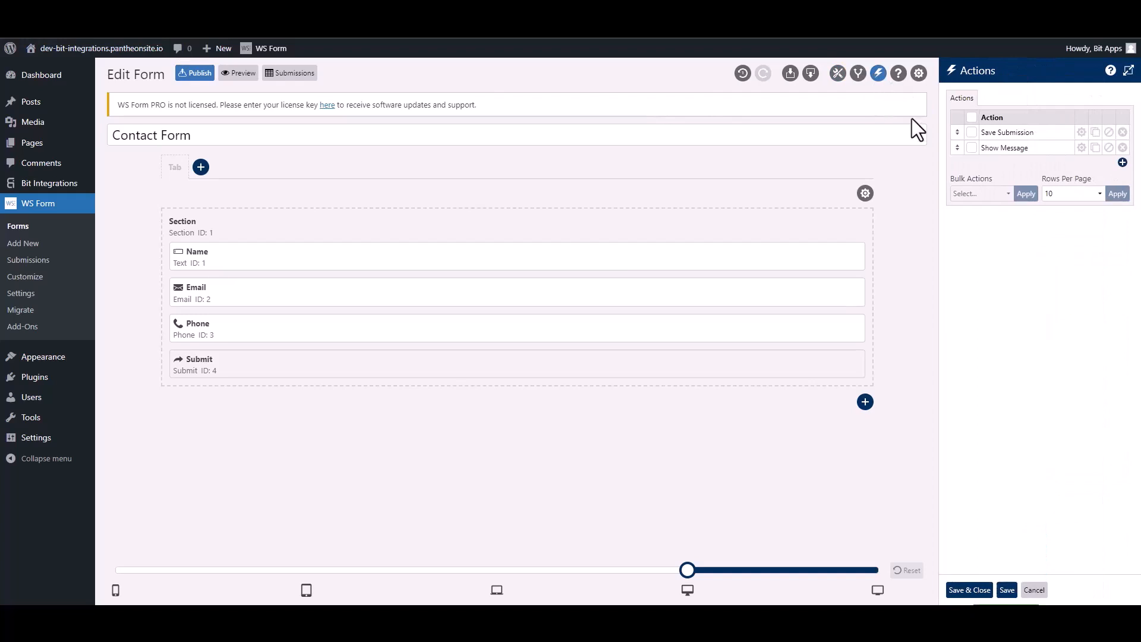
left_click(1122, 162)
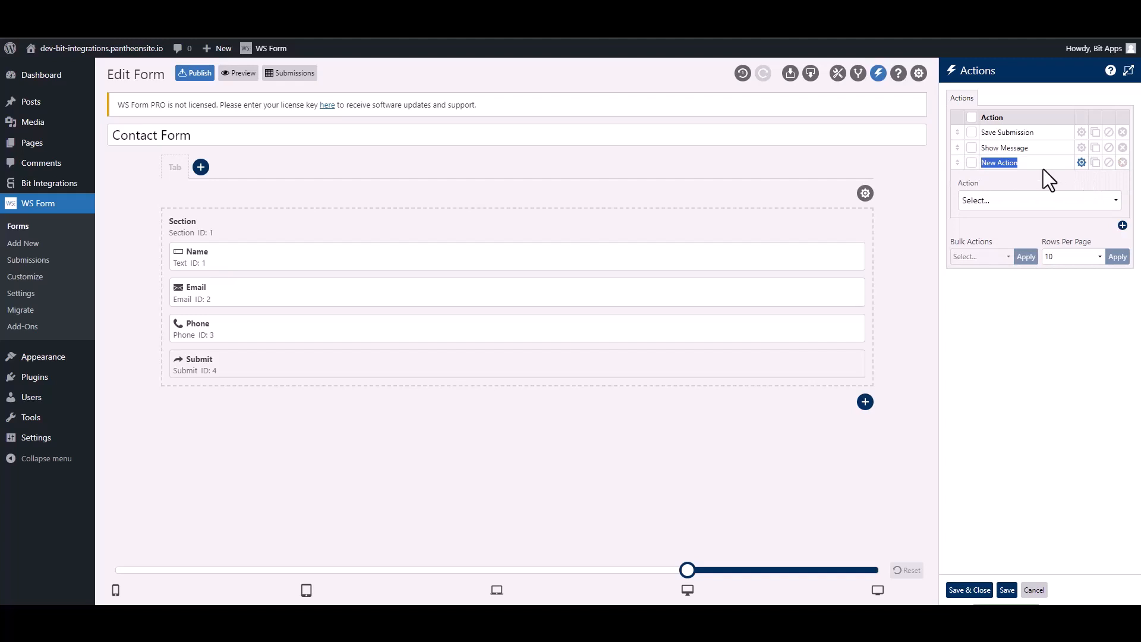
type("Bit Integra")
left_click(1021, 202)
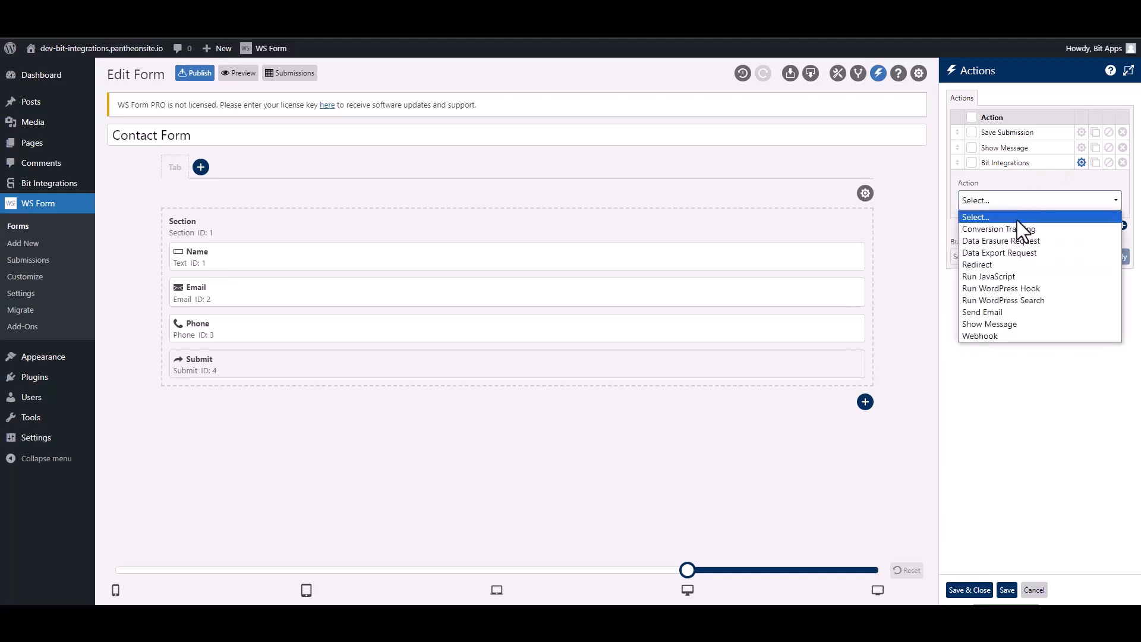
left_click(1036, 288)
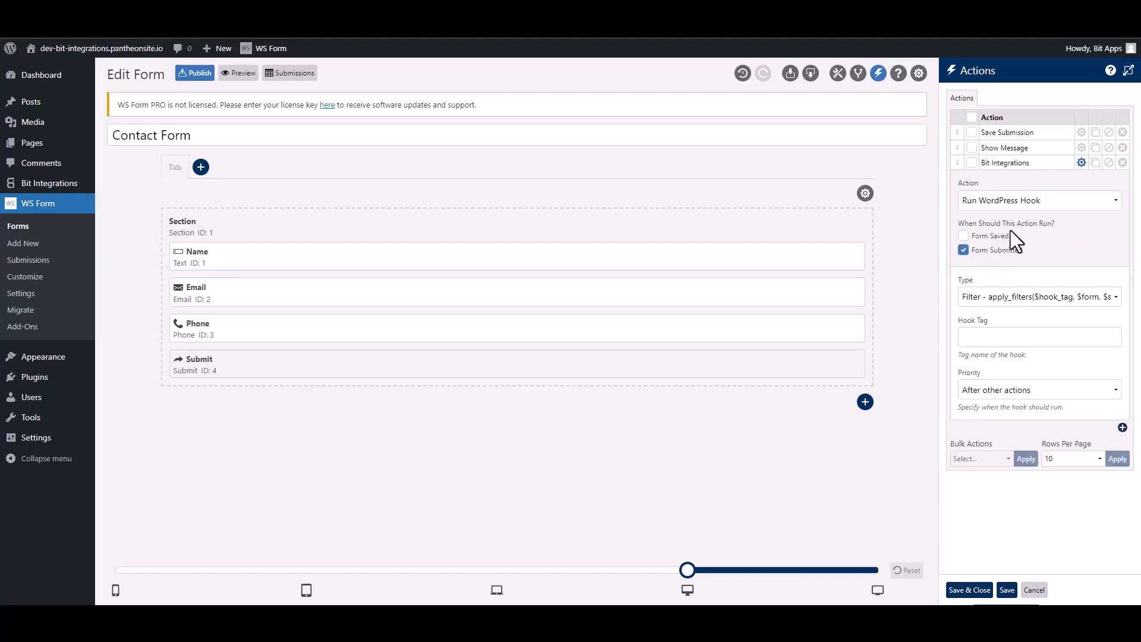
left_click(991, 300)
left_click(992, 325)
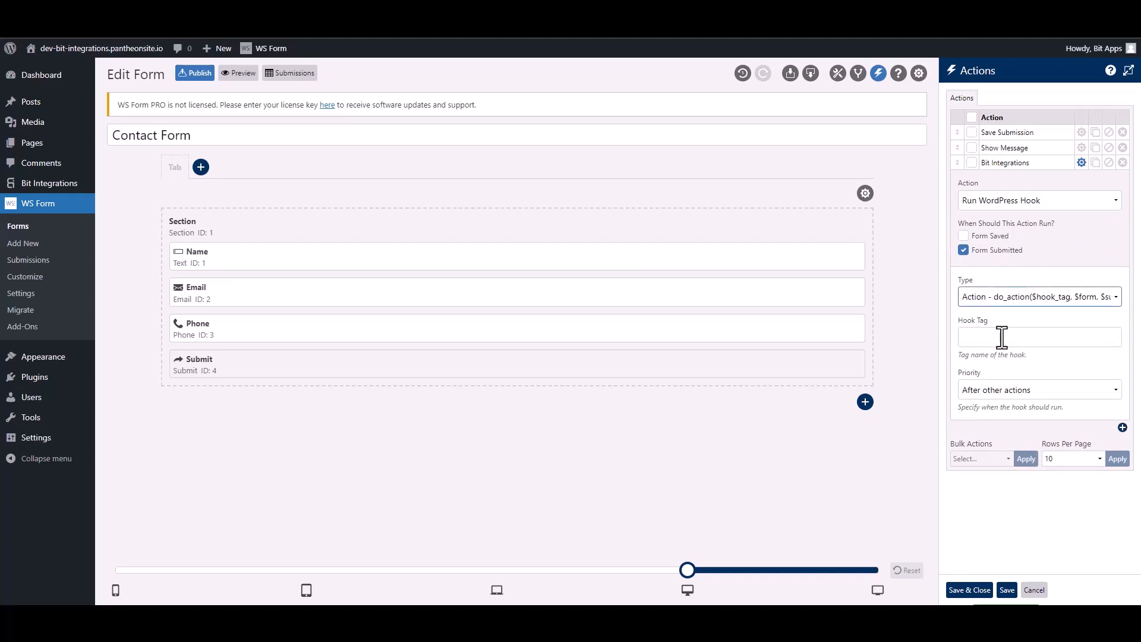
left_click(1002, 337)
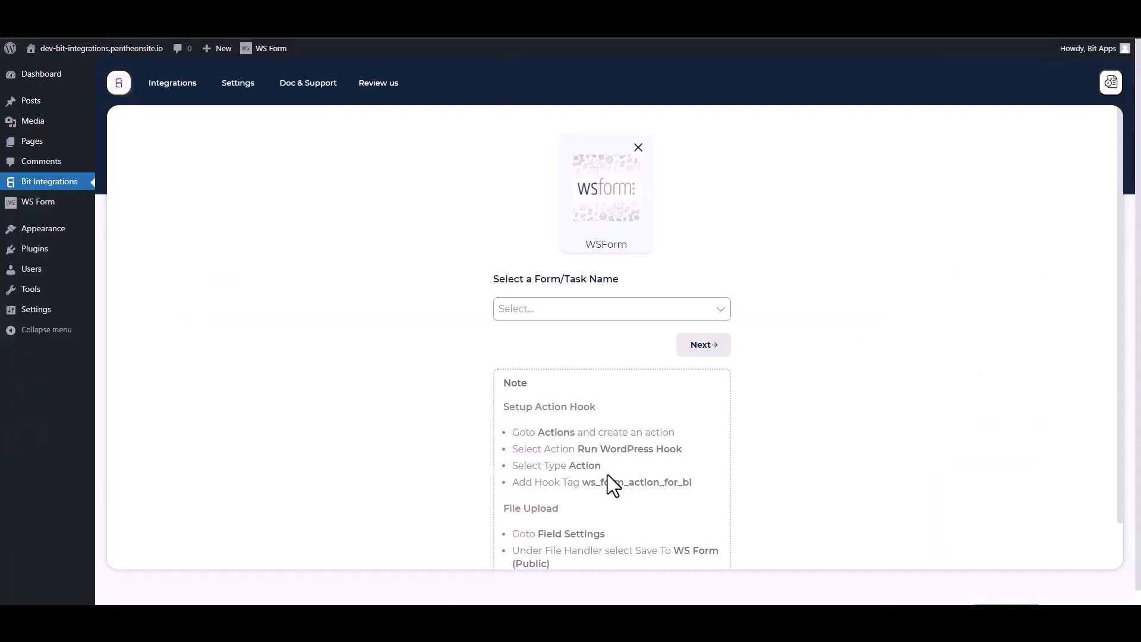
- Select and copy the hook tag ws_form_action_for_bi from the setup note
left_click_drag(700, 488, 588, 482)
key("ctrl+c")
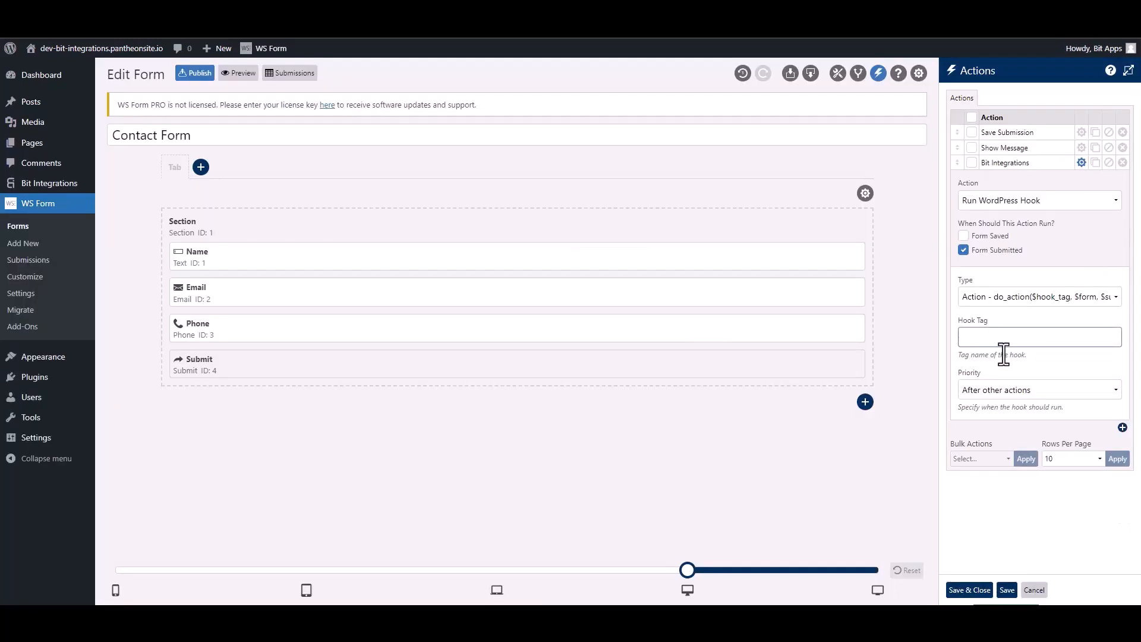
- Paste ws_form_action_for_bi into the Hook Tag field and save the form's actions
left_click(1001, 340)
key("ctrl+v")
left_click(974, 589)
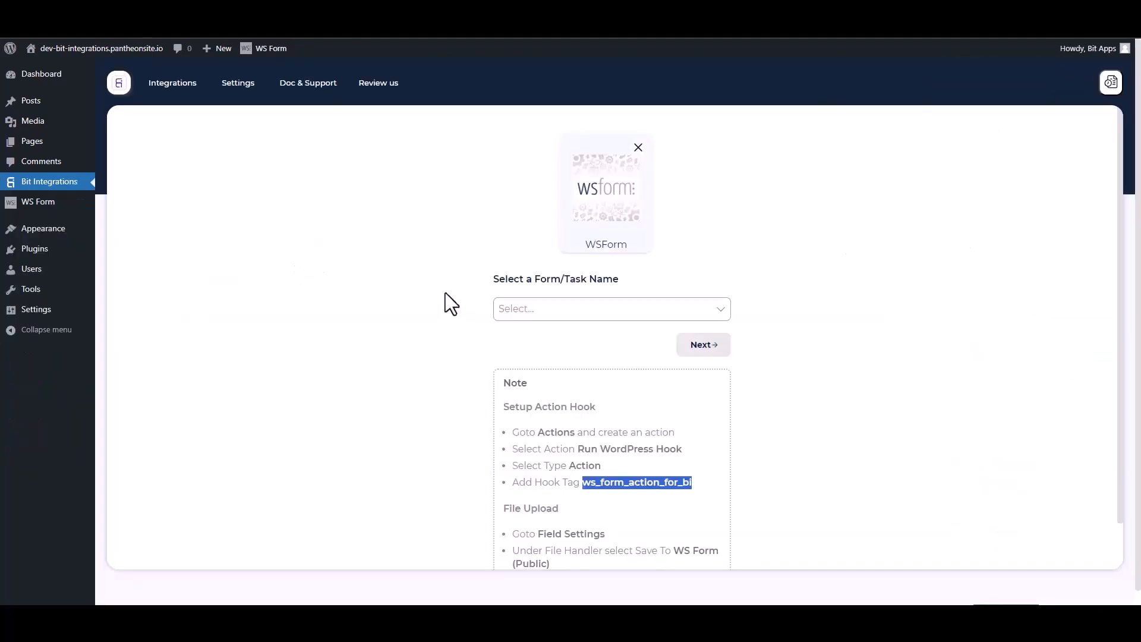
- Select Contact Form as the trigger form and continue to the action step
left_click(423, 278)
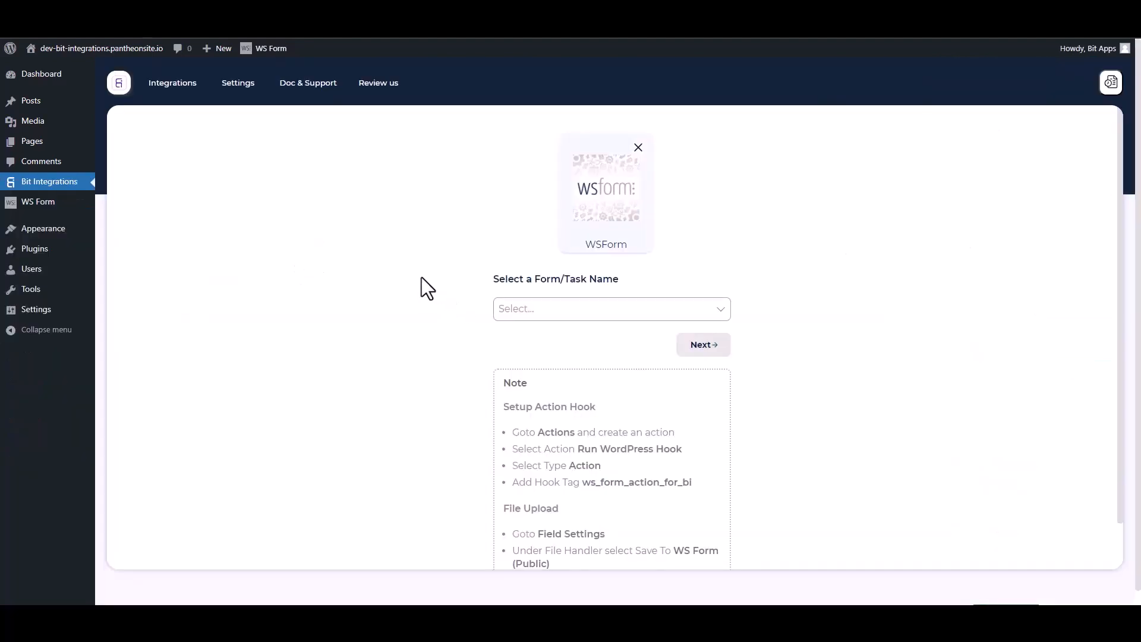
left_click(558, 310)
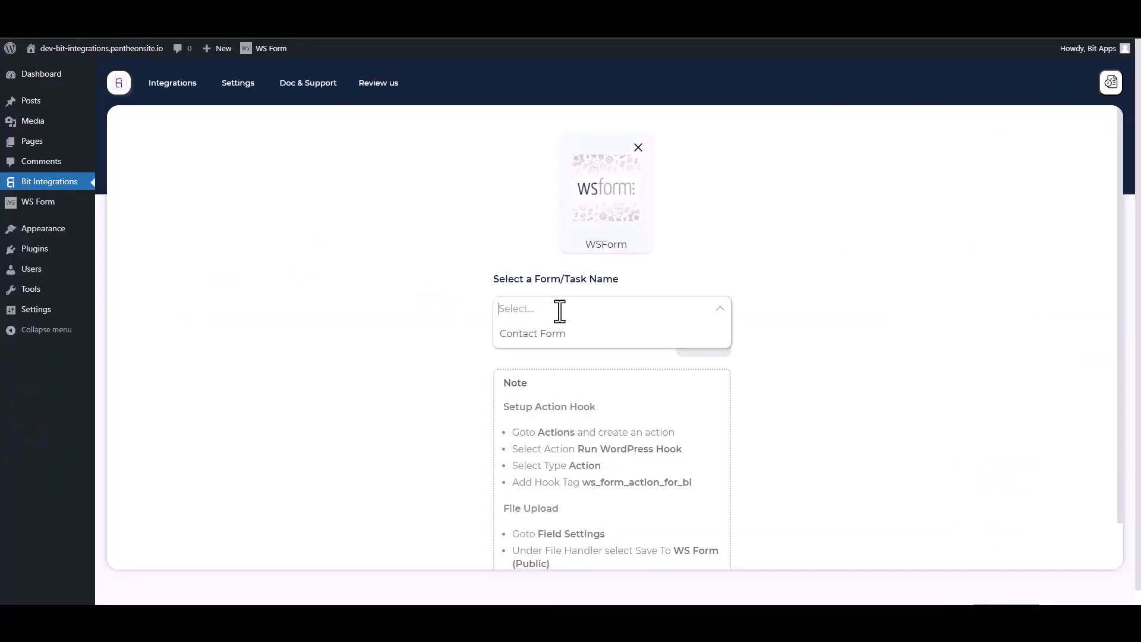
left_click(529, 334)
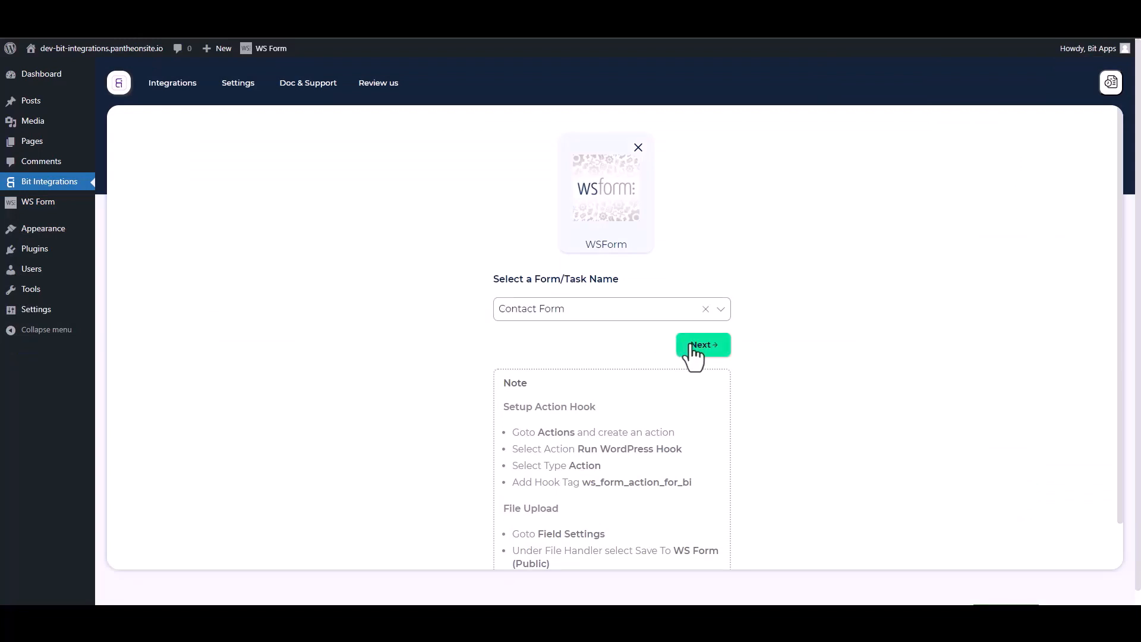
left_click(687, 351)
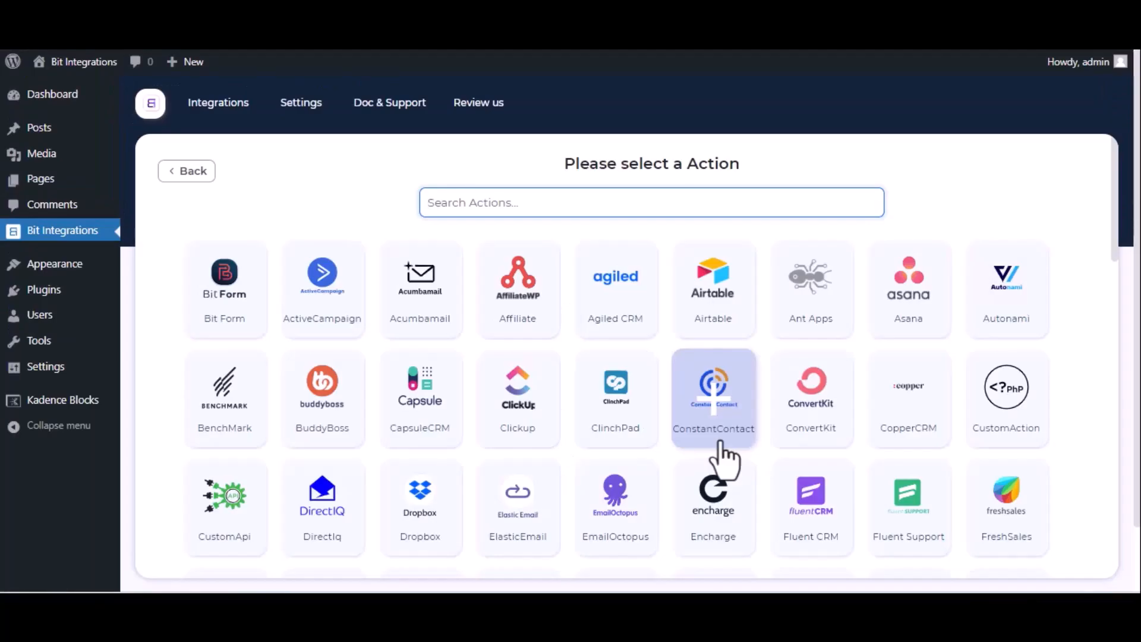
- Search 'omn' among the actions and choose OmniSend
type("omn")
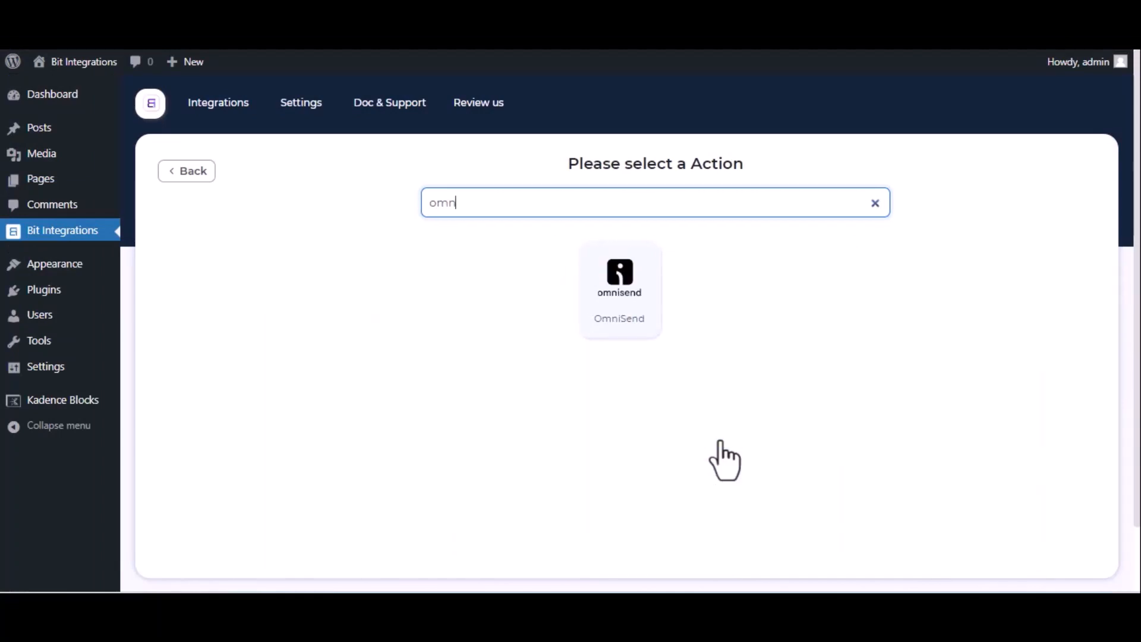
left_click(624, 327)
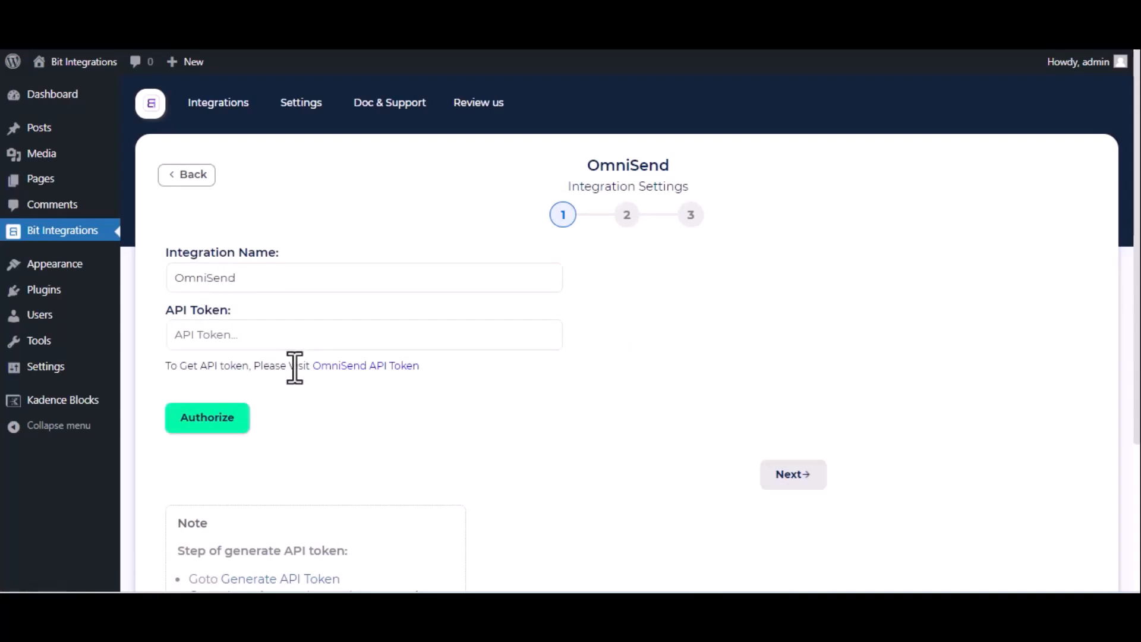
- Create a new Omnisend API key named 'For Bit Integrations'
left_click(367, 367)
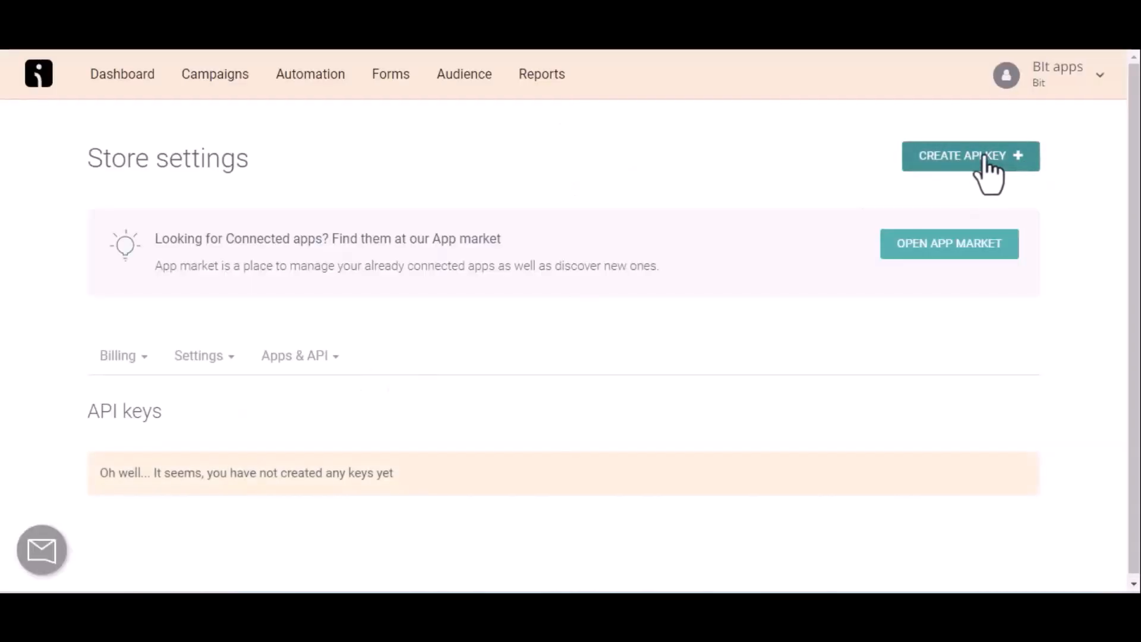
left_click(984, 158)
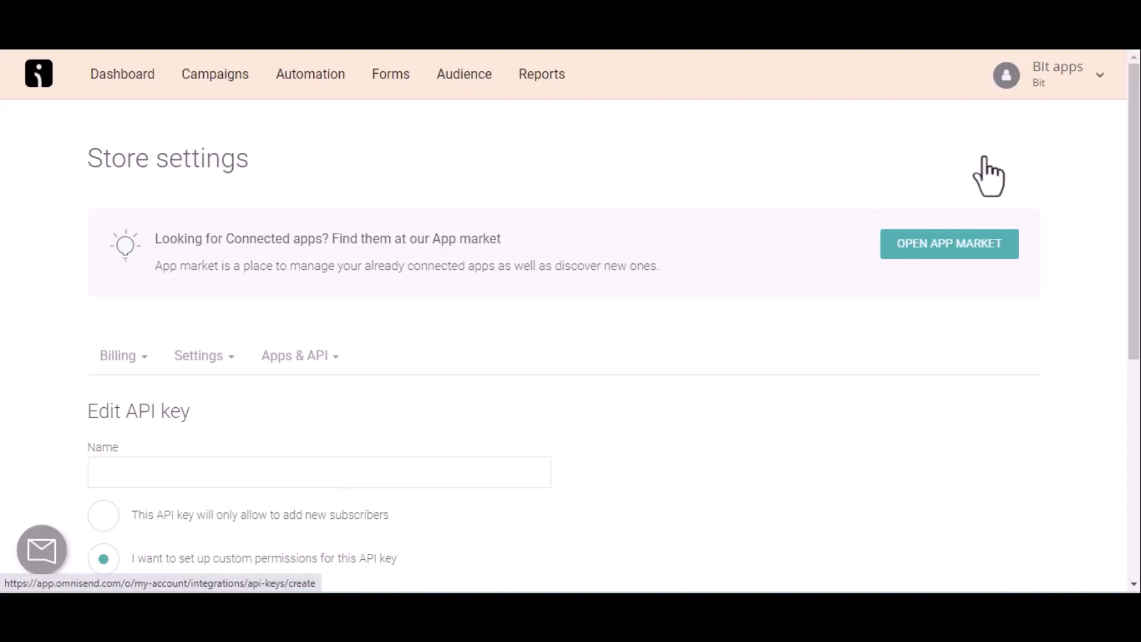
left_click(138, 461)
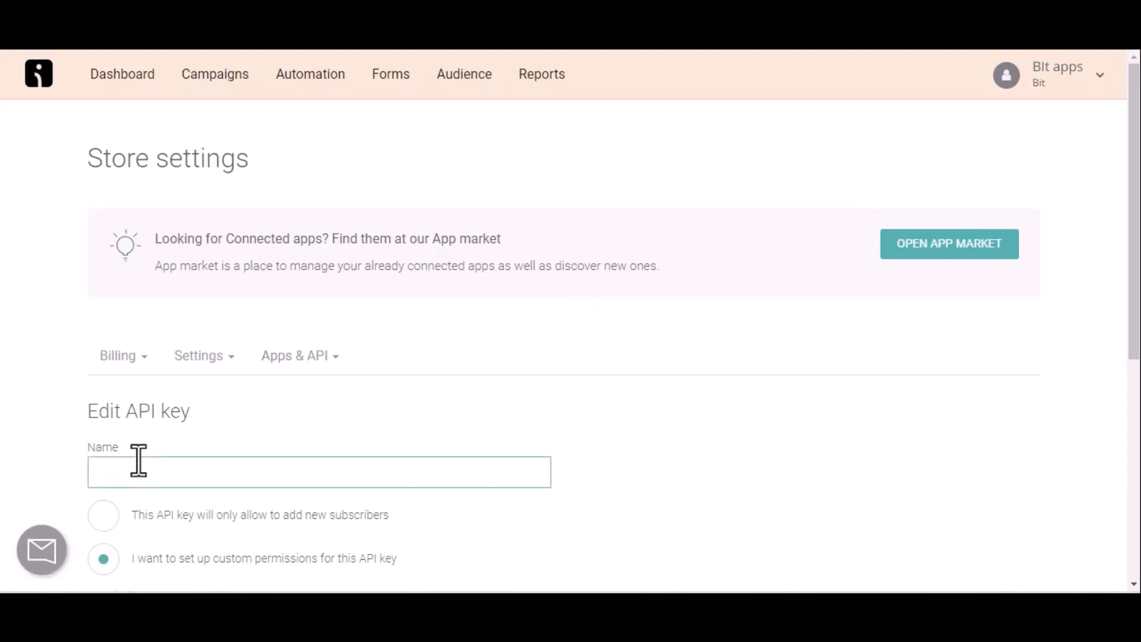
type("For Bit Integrations")
scroll(139, 460, "down", 6)
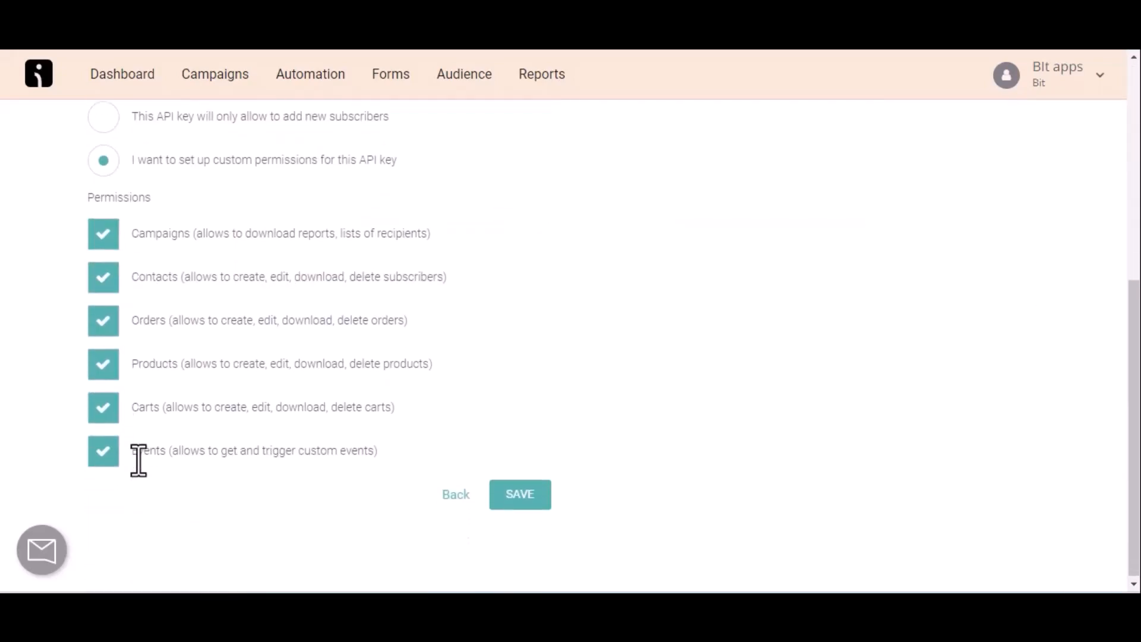
left_click(505, 499)
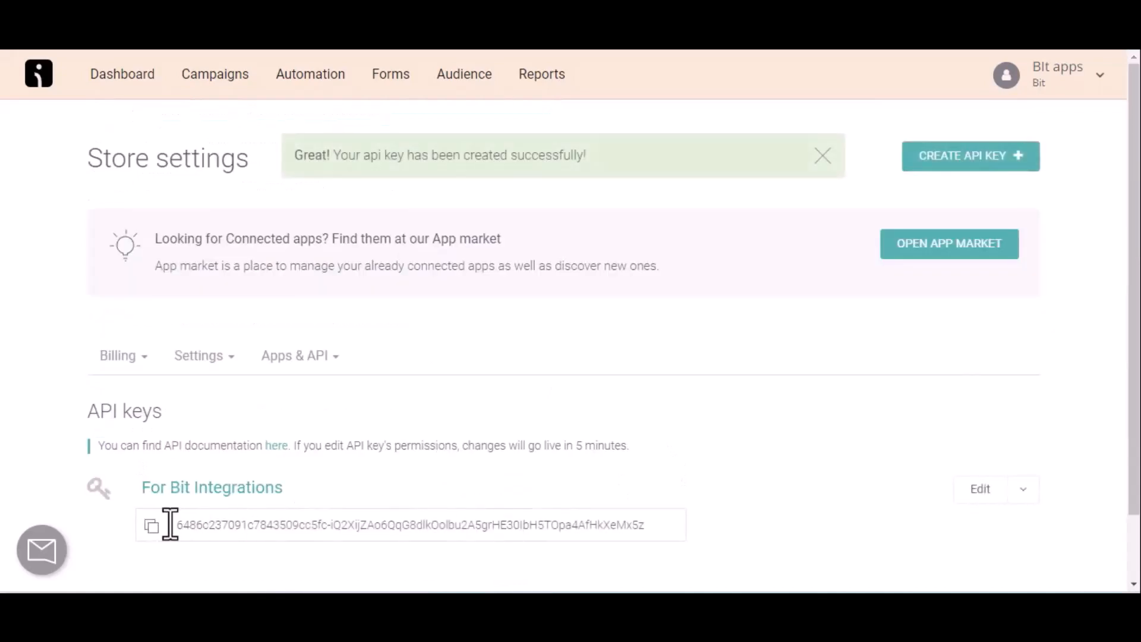
- Copy the new API key into the Bit Integrations API Token field
left_click(152, 526)
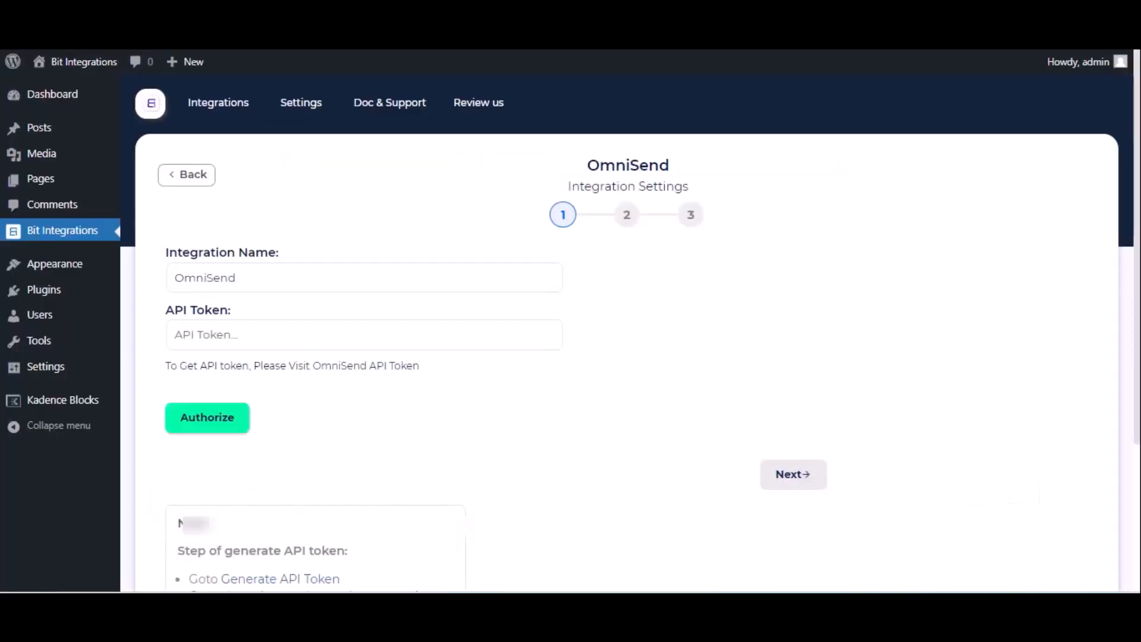
left_click(241, 335)
key("ctrl+v")
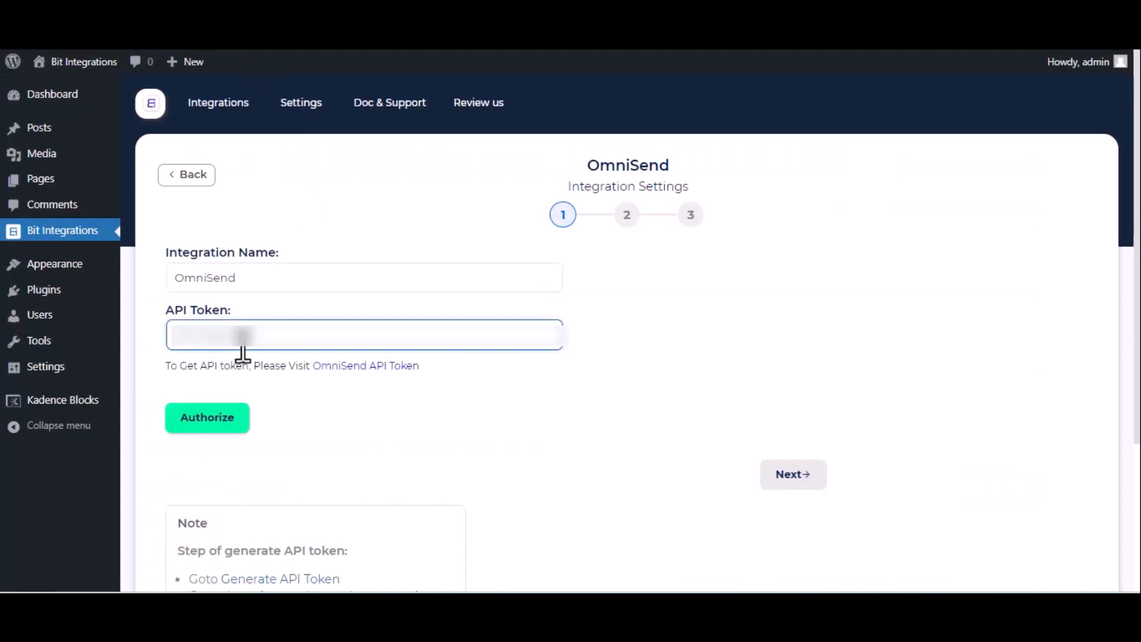
- Authorize OmniSend, then choose the Email channel with Subscribed email status
left_click(223, 418)
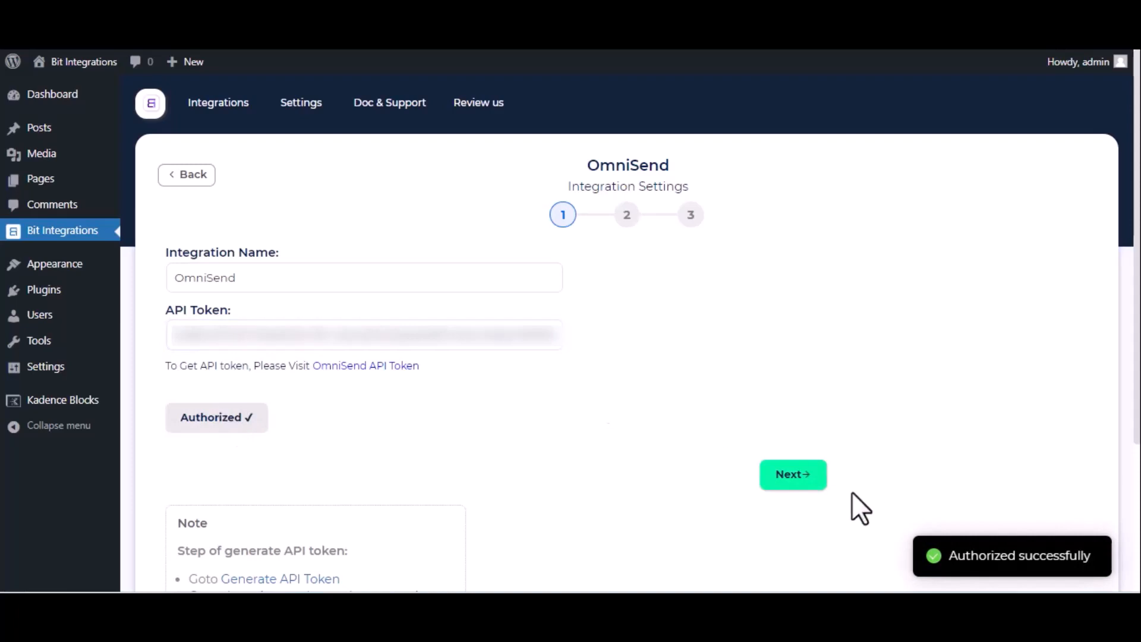
left_click(793, 474)
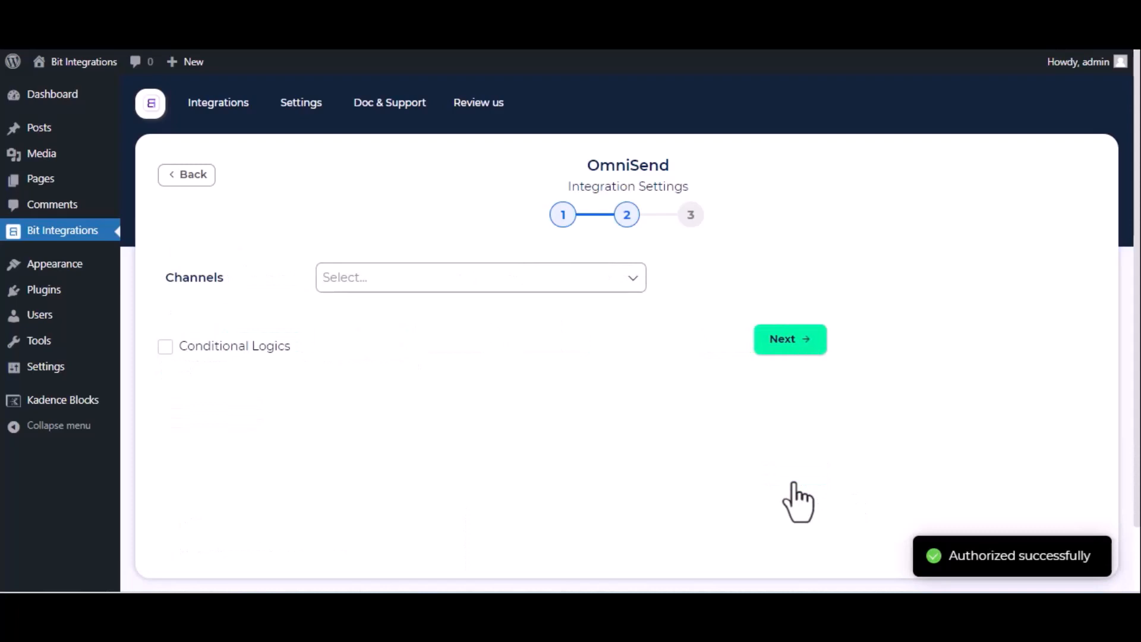
left_click(411, 277)
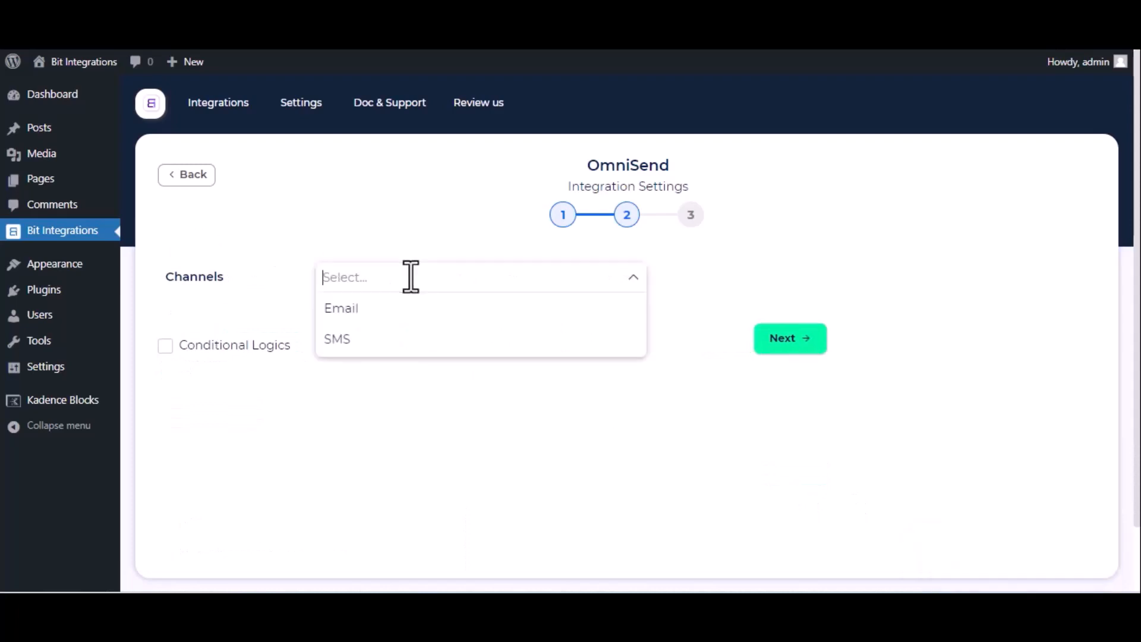
left_click(392, 309)
left_click(308, 314)
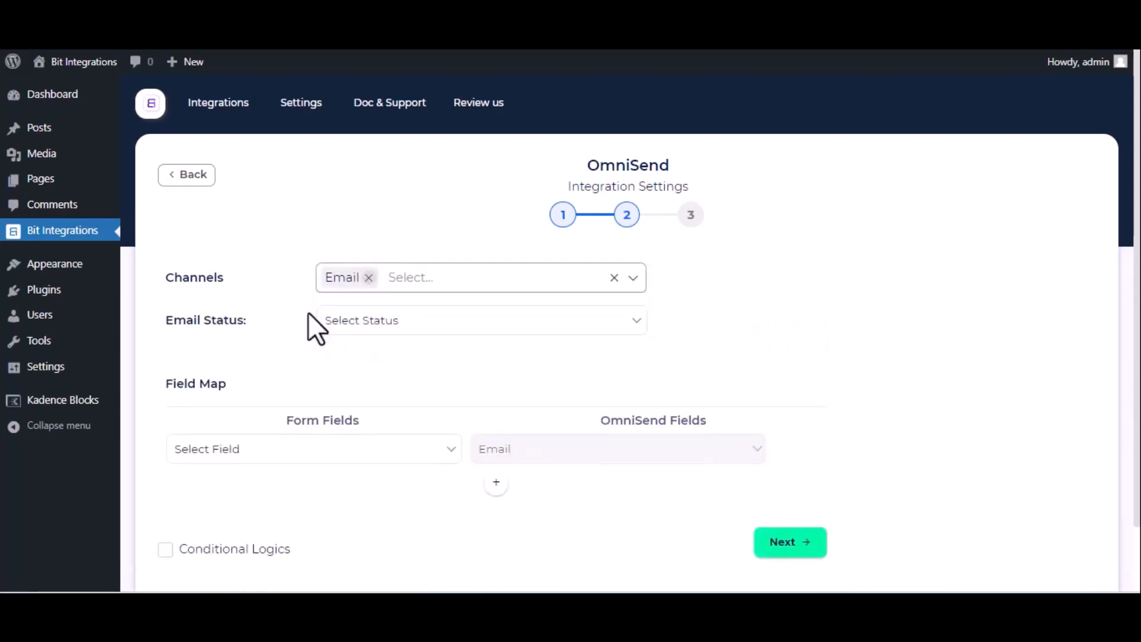
left_click(386, 323)
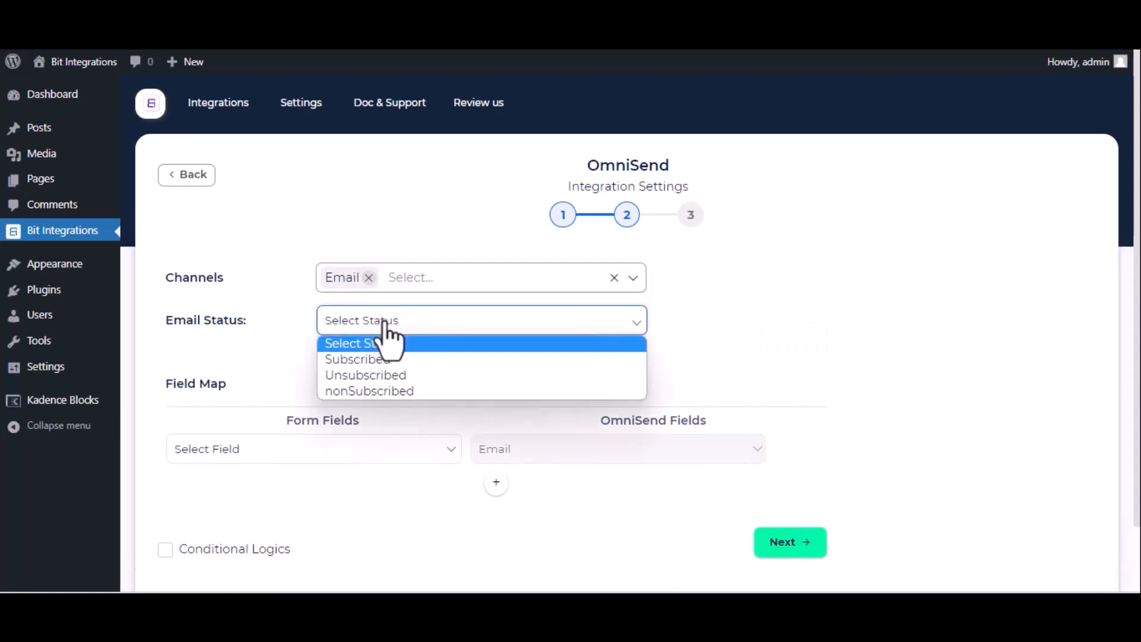
left_click(383, 360)
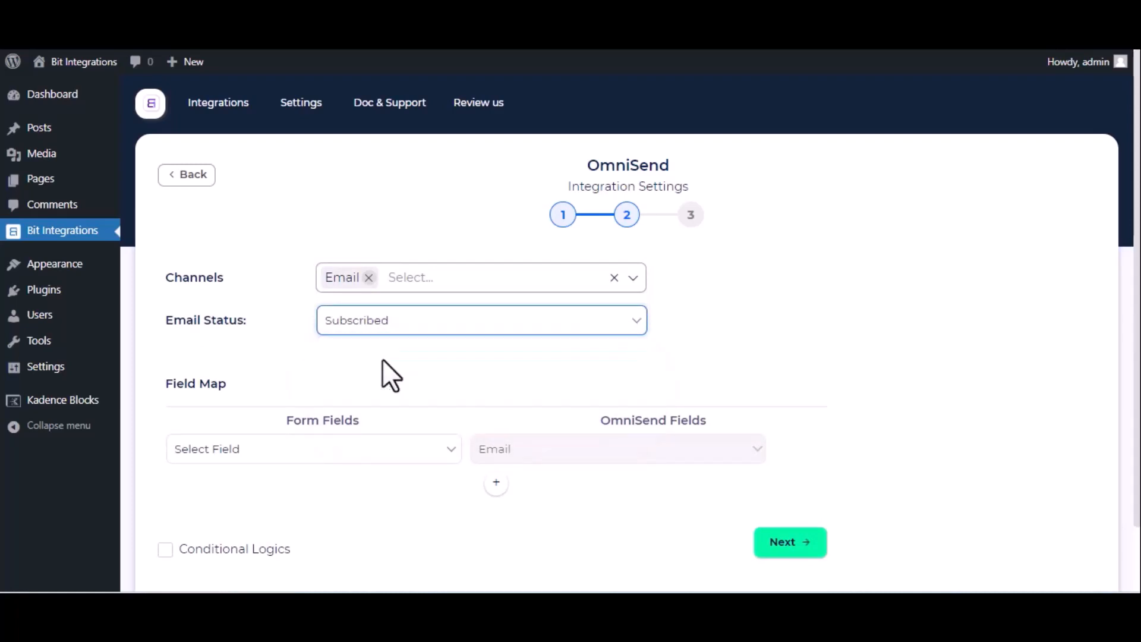
- Map Email to Email and Name to First Name, then finish and save the integration
left_click(325, 459)
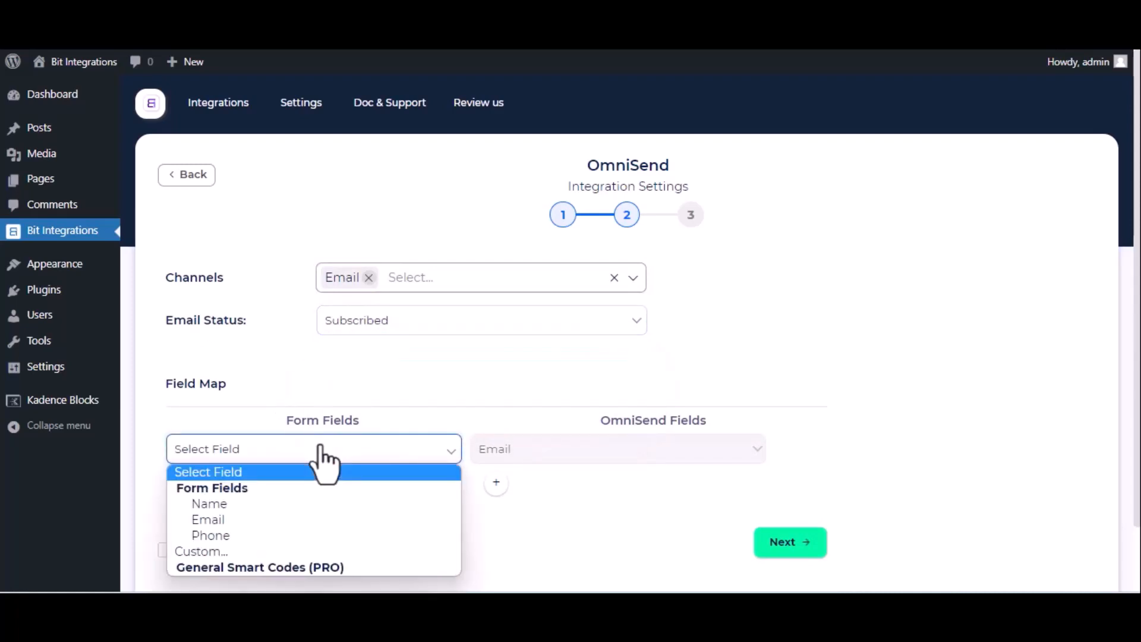
left_click(284, 519)
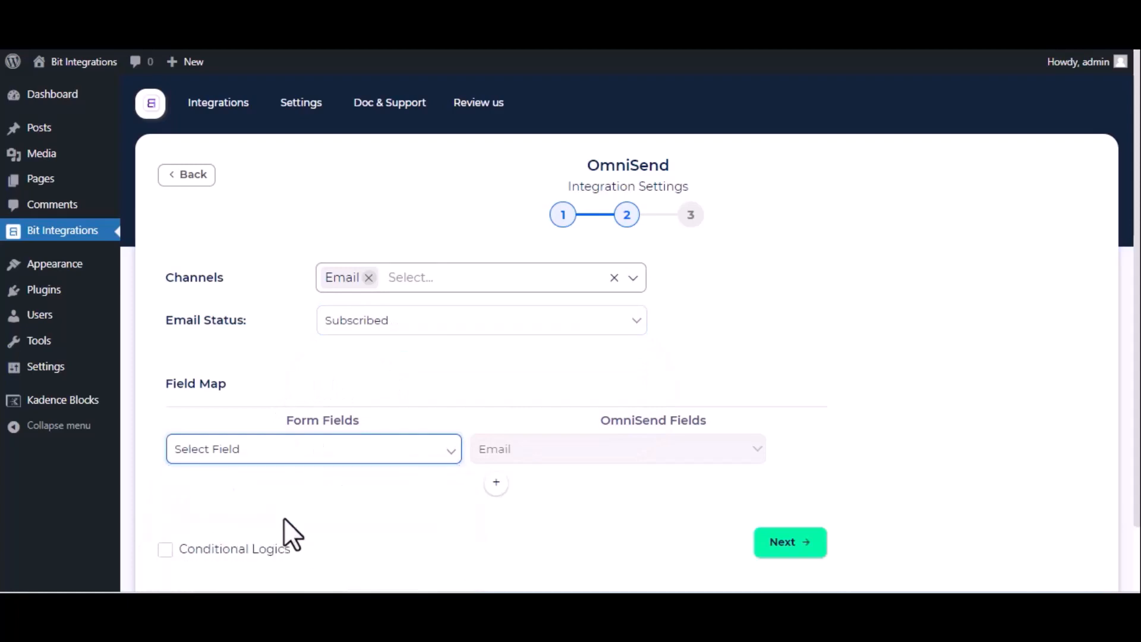
left_click(497, 483)
left_click(433, 491)
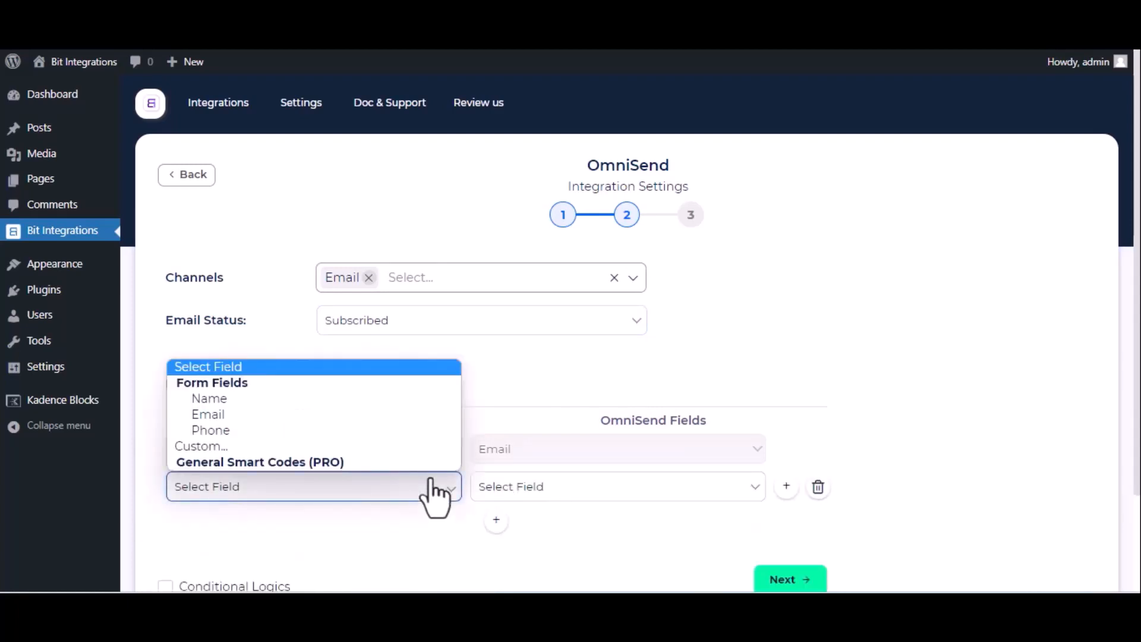
left_click(308, 403)
left_click(518, 488)
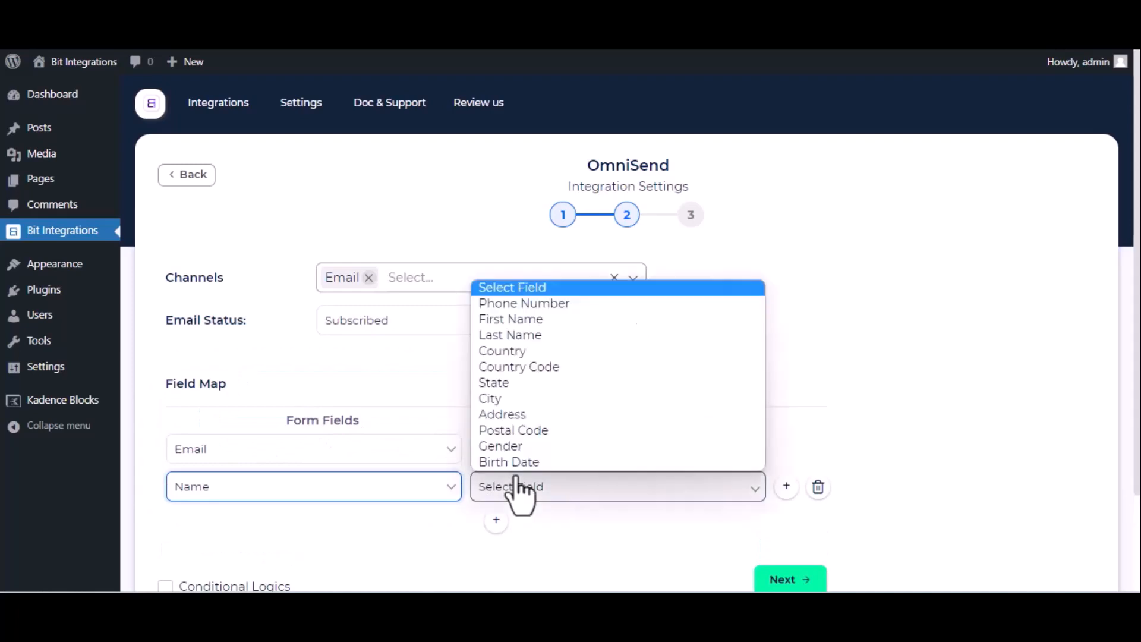
left_click(523, 321)
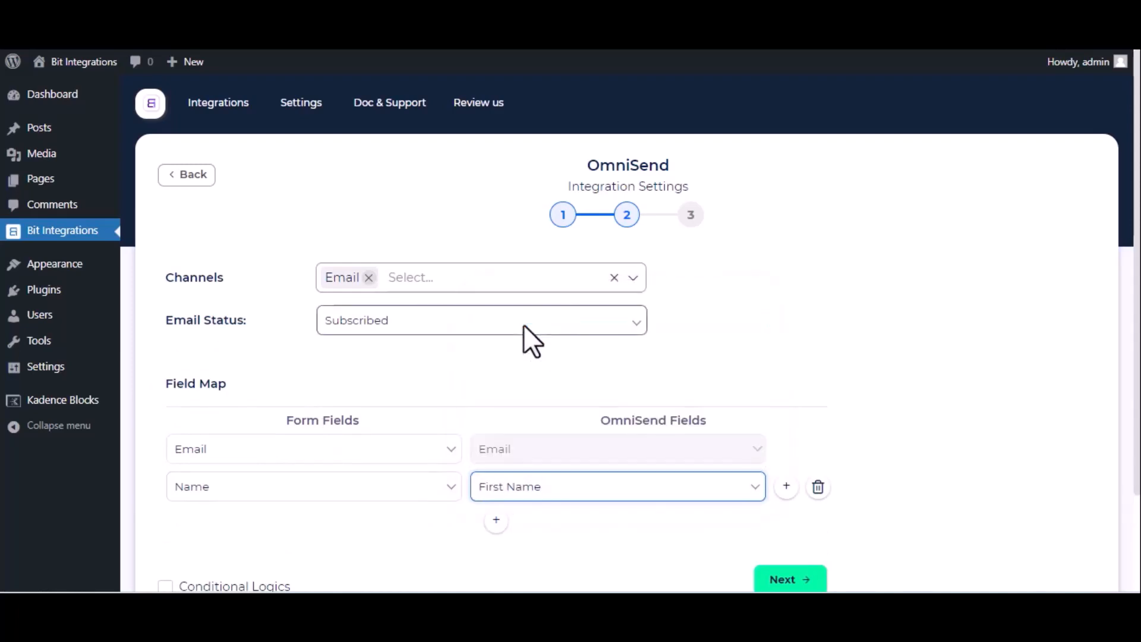
scroll(379, 482, "down", 2)
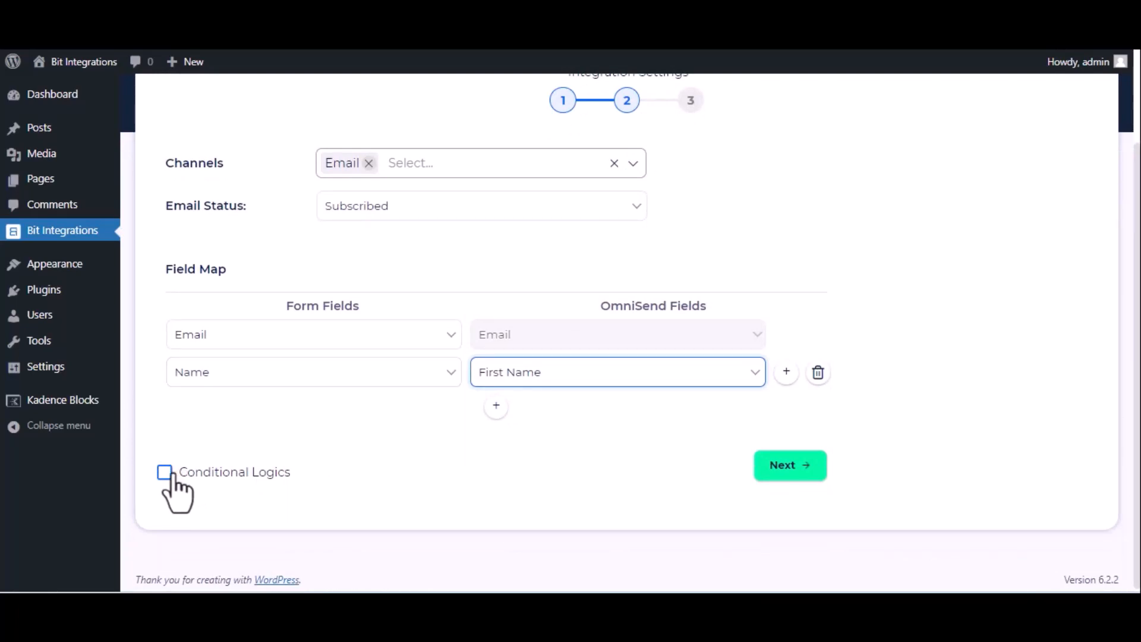
left_click(803, 479)
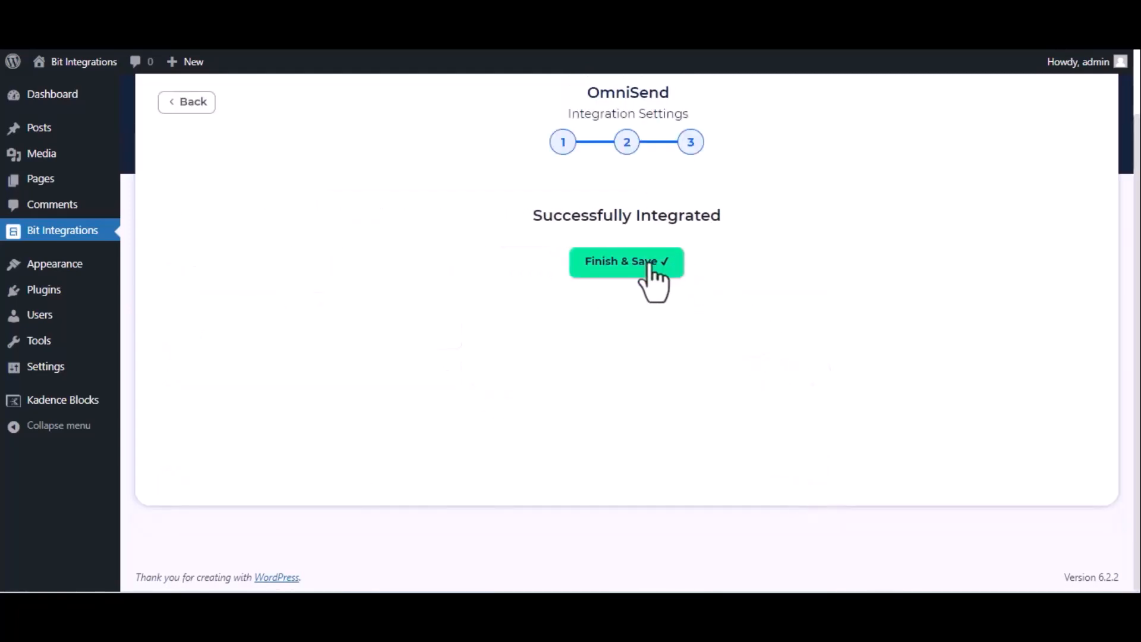
left_click(650, 266)
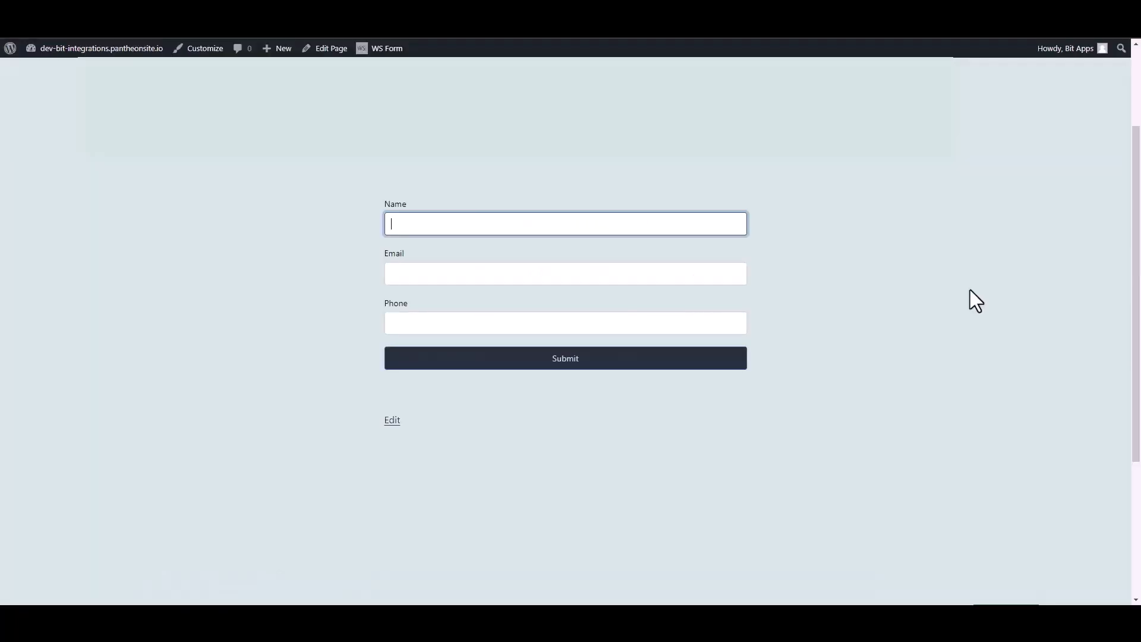
- Fill the Contact Form with name 'Bit Integrations', a test e-mail and phone number, and submit it
type("Bit Integrations")
key("Tab")
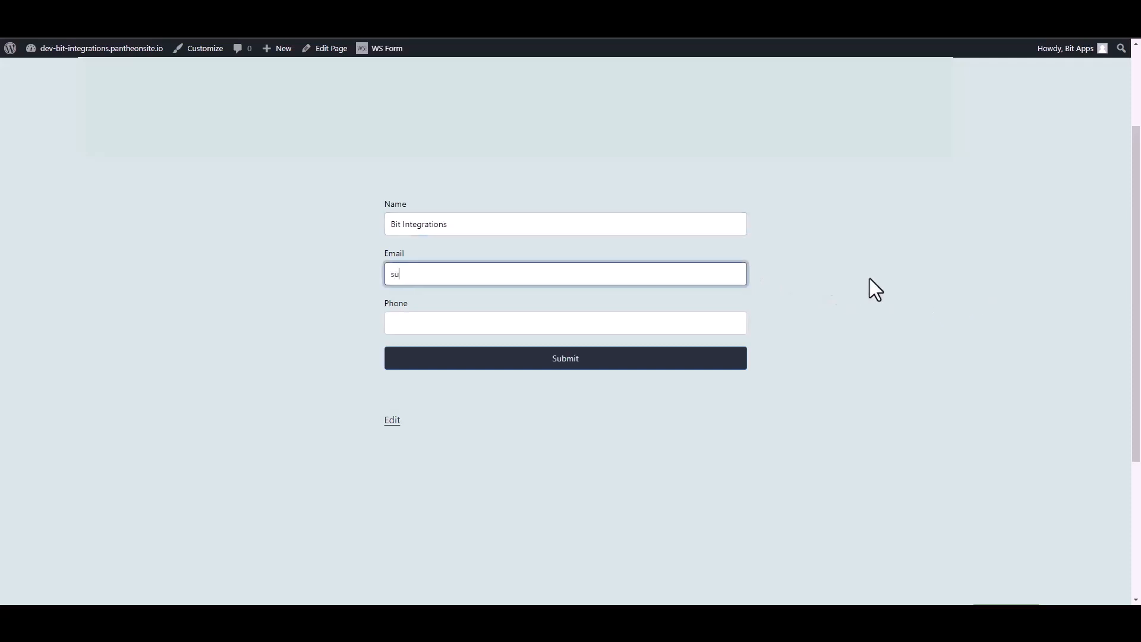
key("Tab")
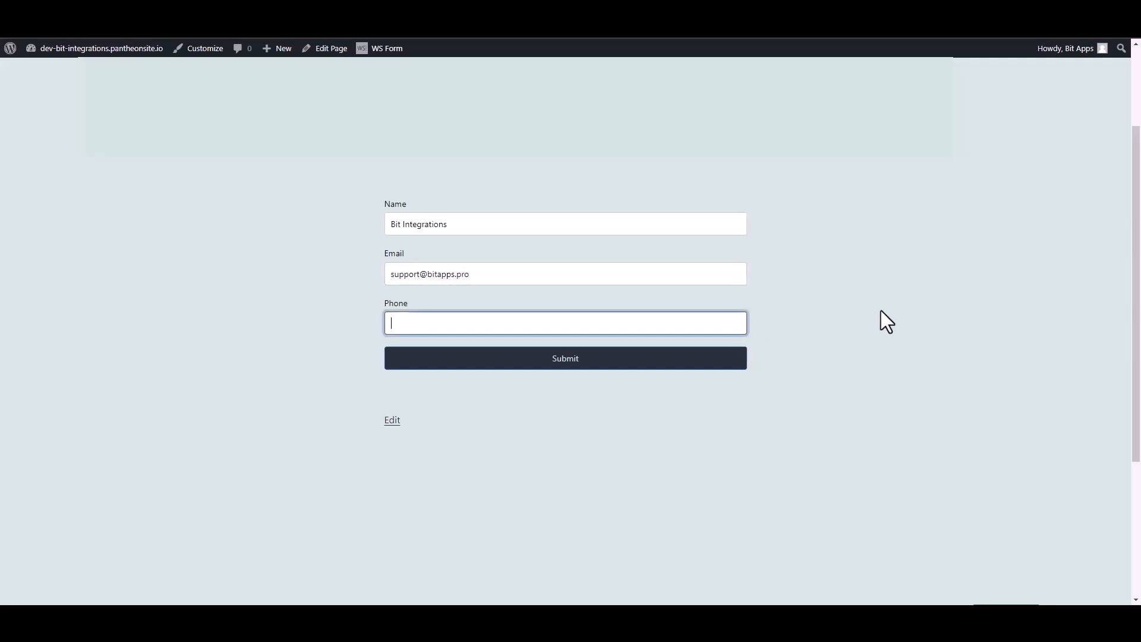
type("4445556")
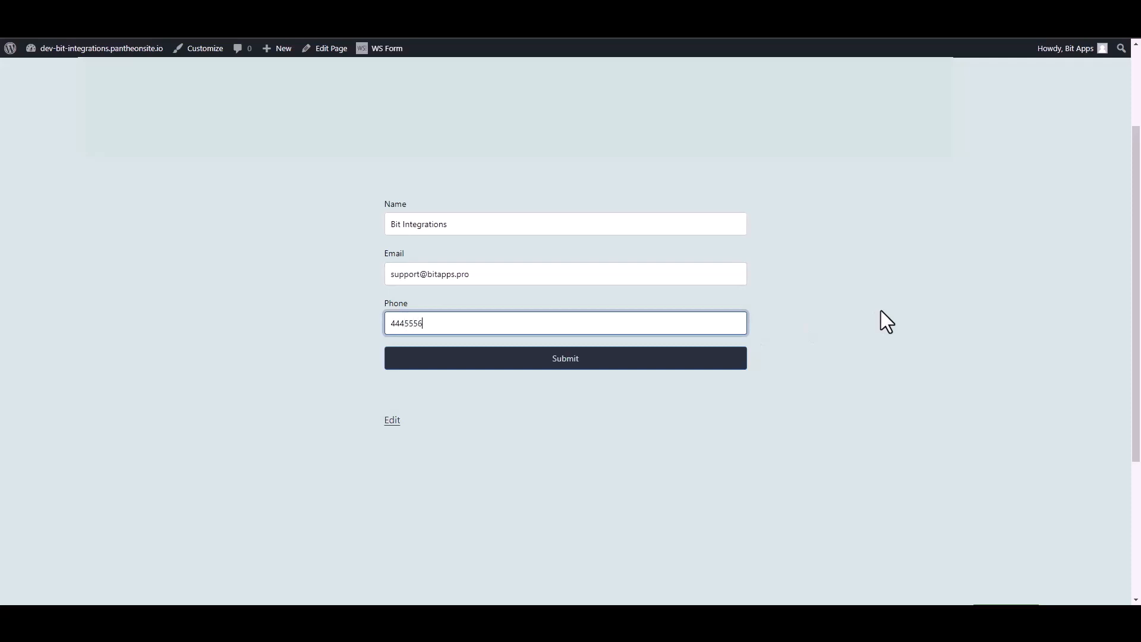
type("66")
left_click(741, 362)
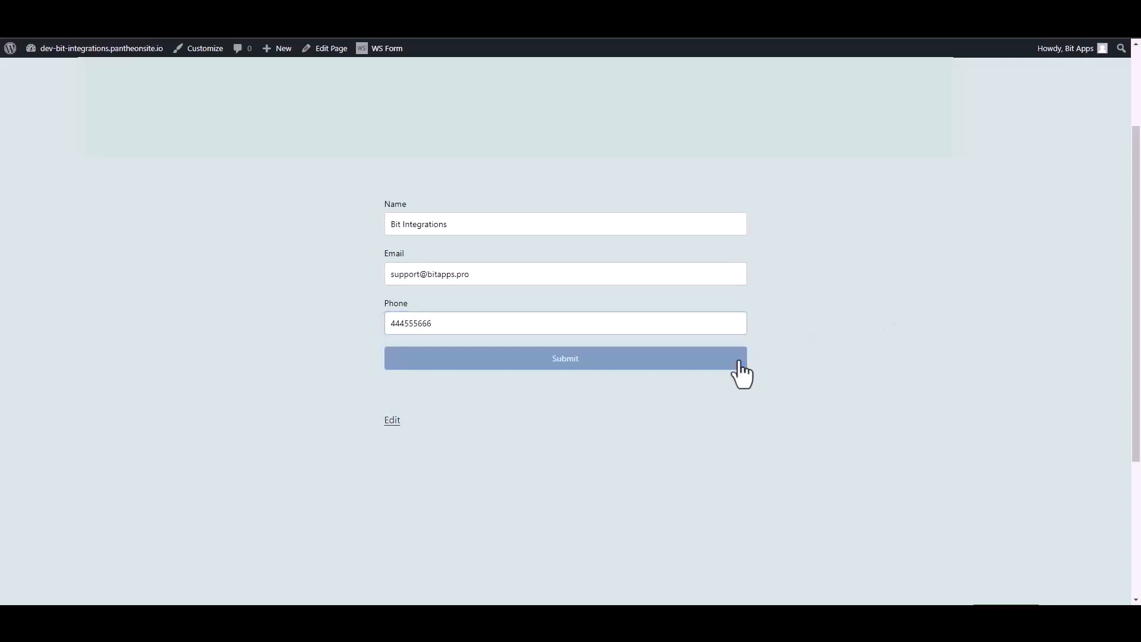